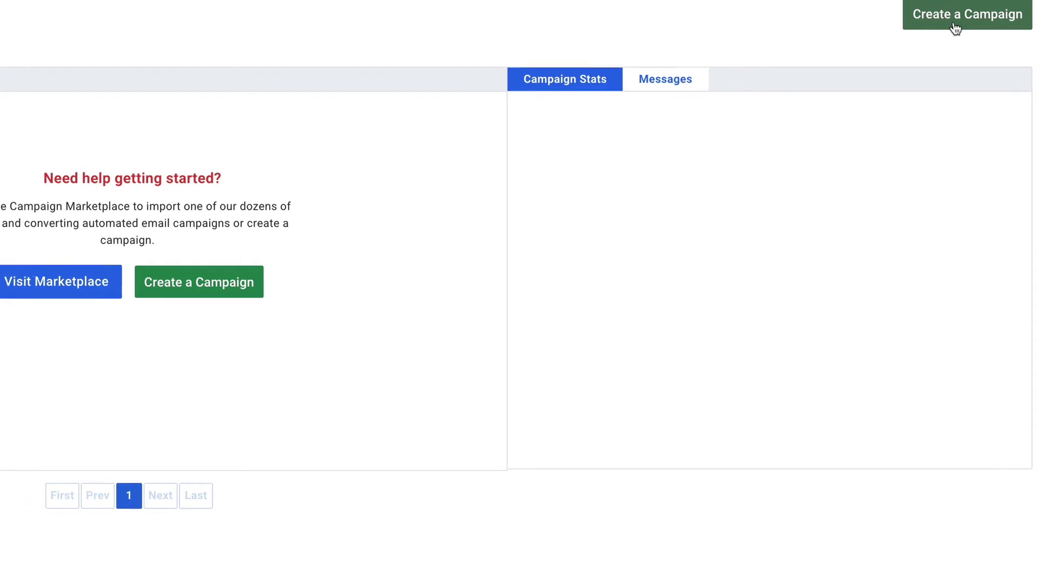
# Create a campaign from the Welcome Series template and open its "Thanks for subscribing!" message for editing.
pyautogui.click(938, 40)
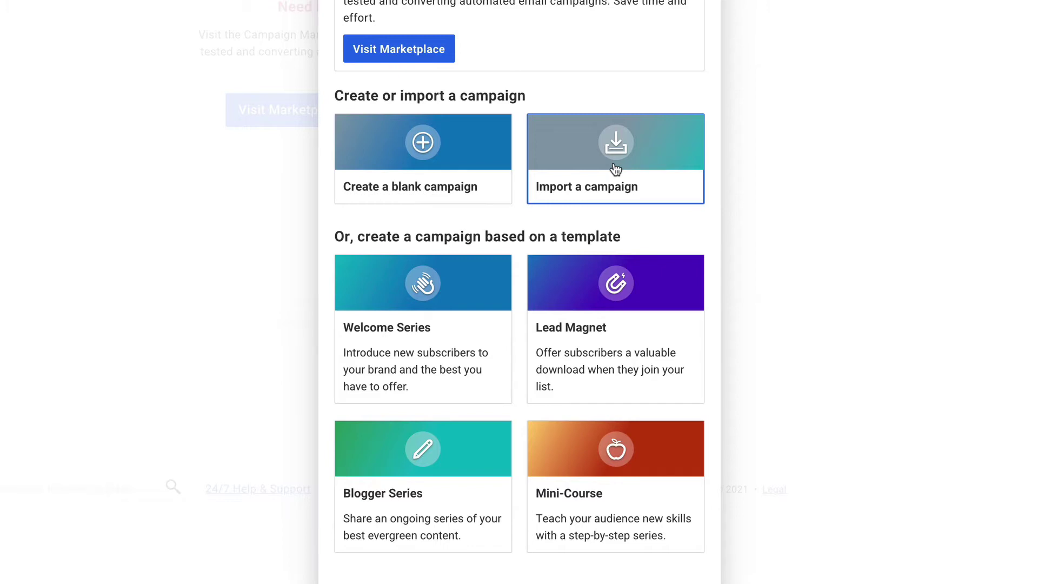
pyautogui.click(427, 353)
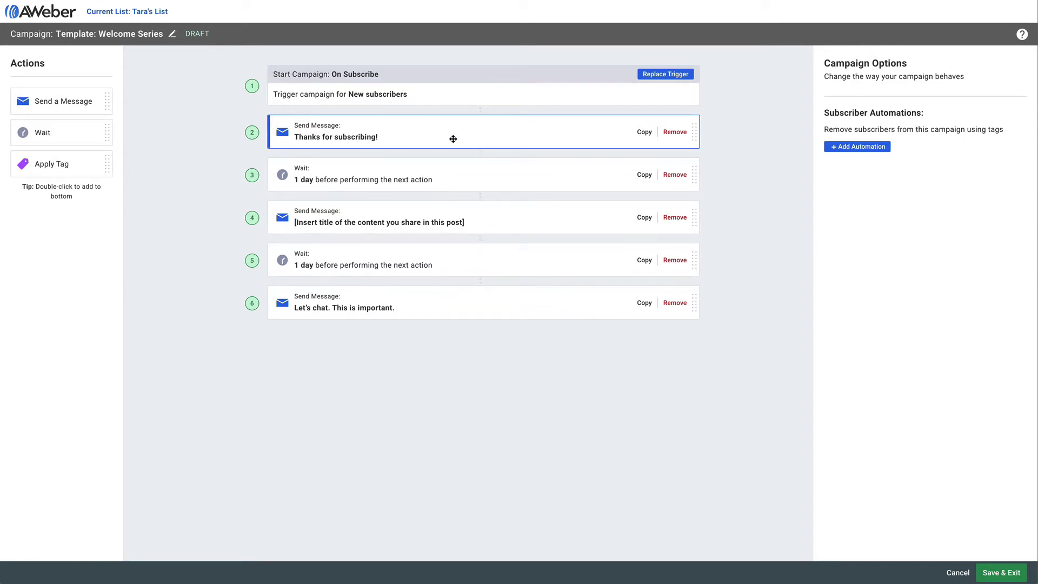
pyautogui.click(408, 139)
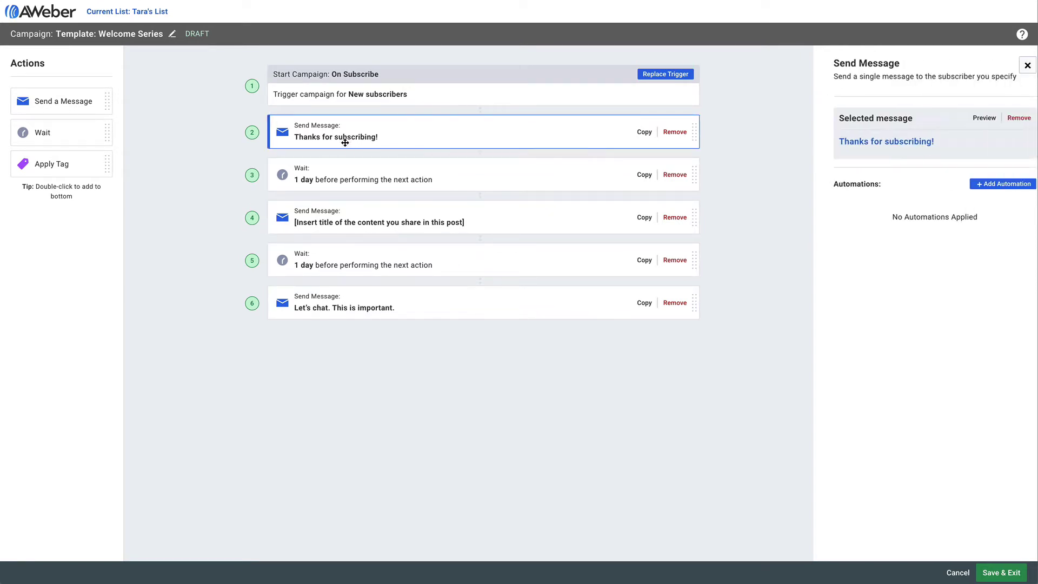
pyautogui.click(847, 145)
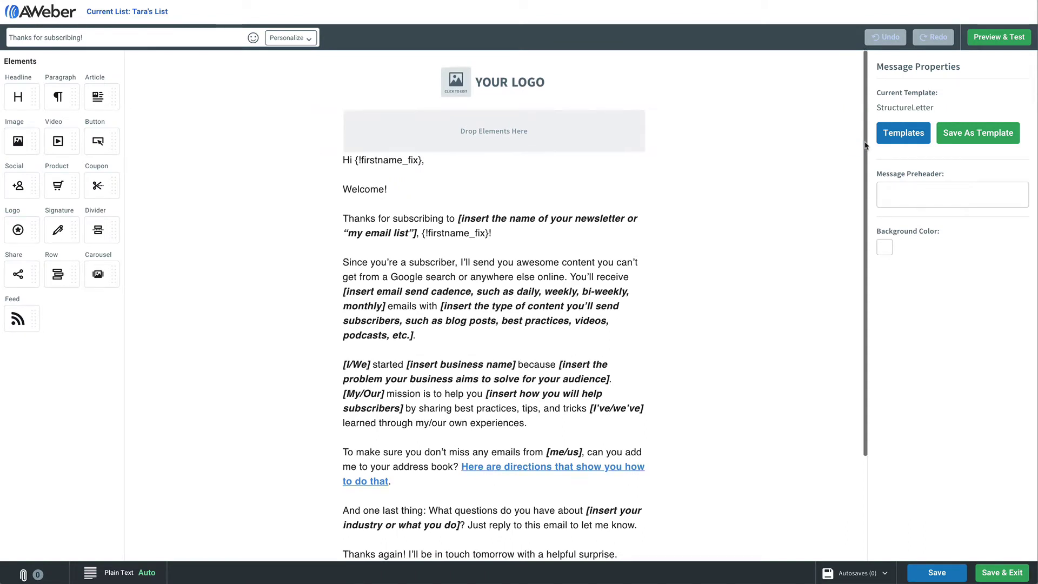
# Review the newsletter name and send cadence placeholders in the welcome message, then save and exit the message.
pyautogui.scroll(-3, 864, 145)
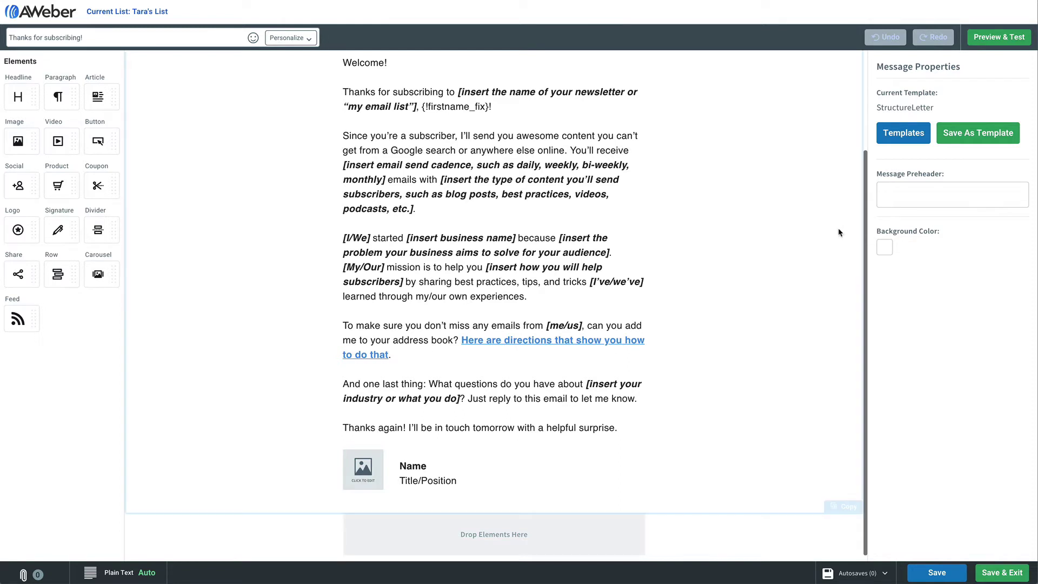
pyautogui.moveTo(458, 91); pyautogui.dragTo(417, 104)
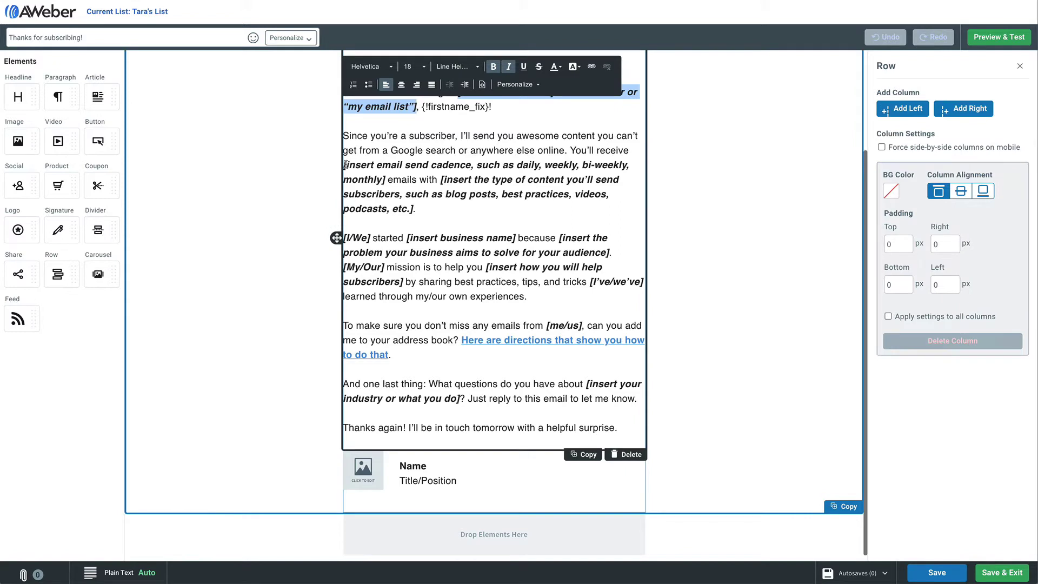
pyautogui.moveTo(344, 165); pyautogui.dragTo(387, 179)
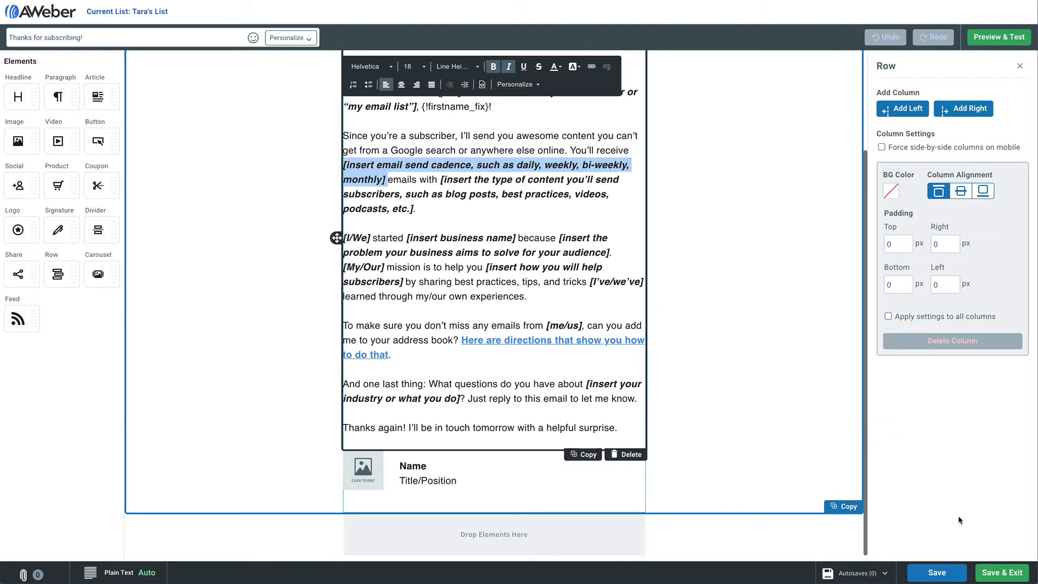
pyautogui.click(1002, 574)
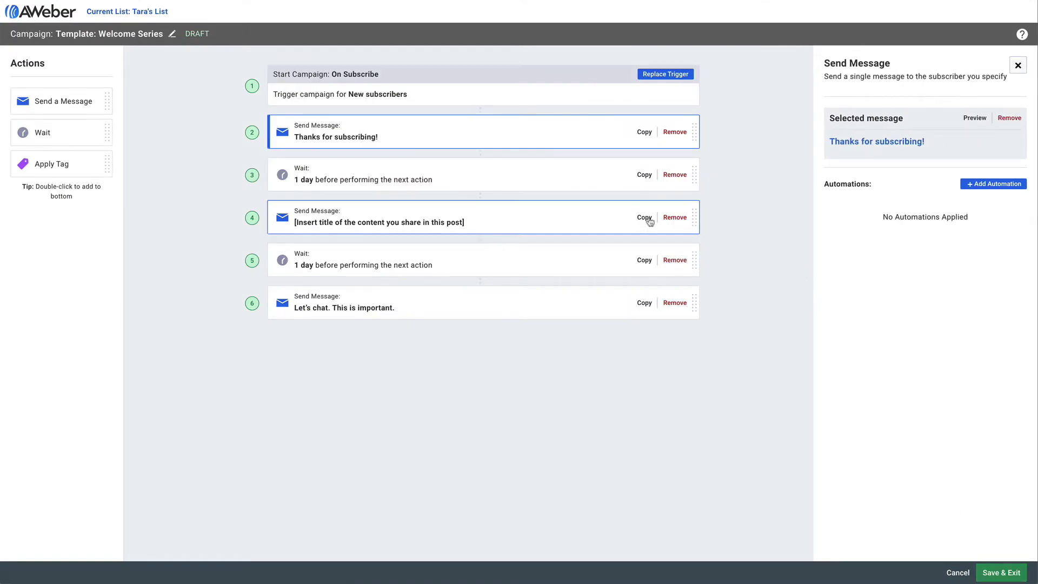
# Append a 1 day wait and an empty Send Message action after the "Let's chat. This is important." message.
pyautogui.click(575, 220)
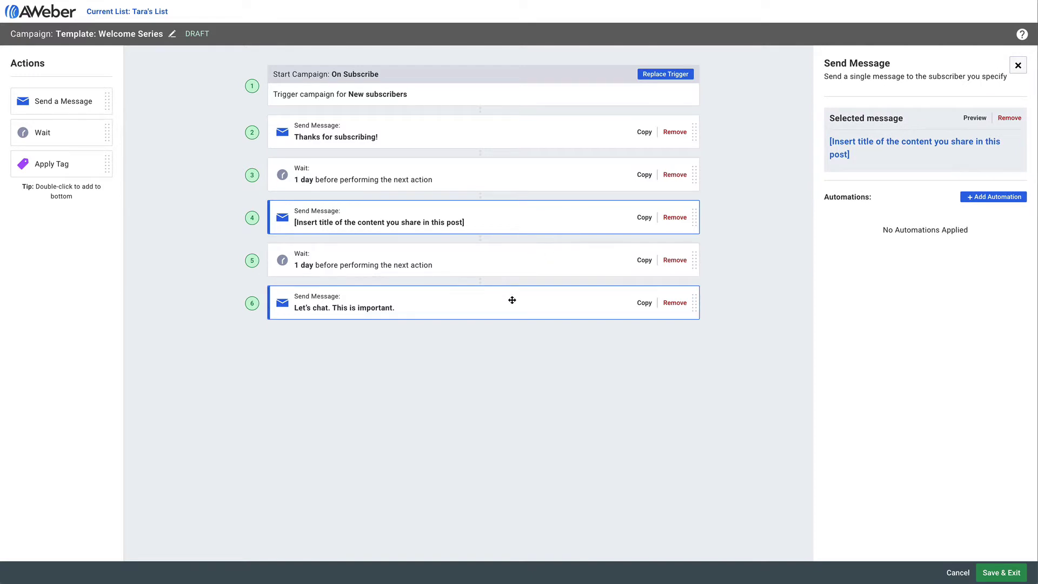
pyautogui.moveTo(512, 299); pyautogui.dragTo(512, 300)
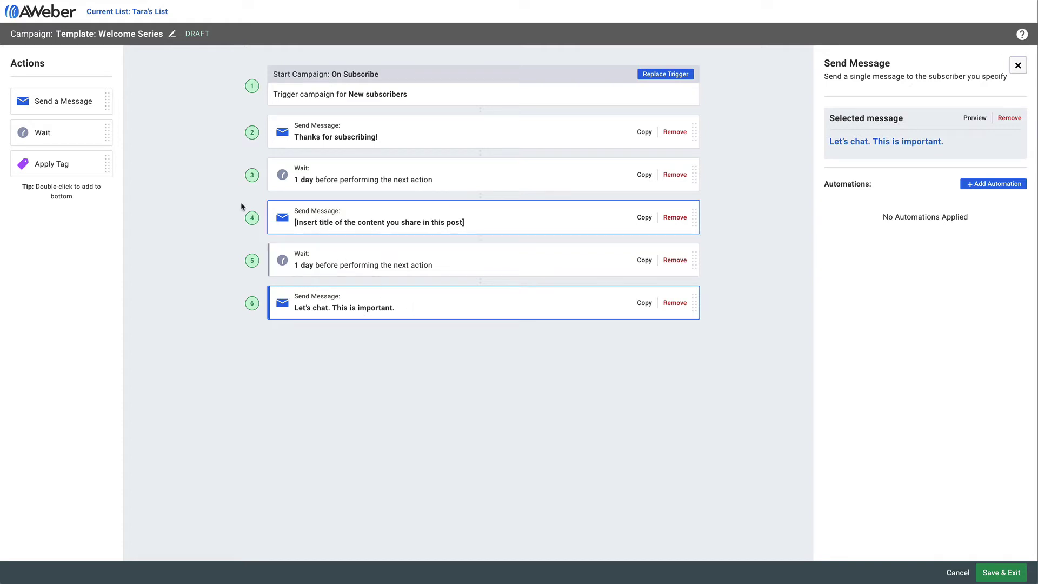
pyautogui.moveTo(103, 132); pyautogui.dragTo(359, 340)
pyautogui.moveTo(88, 102); pyautogui.dragTo(377, 390)
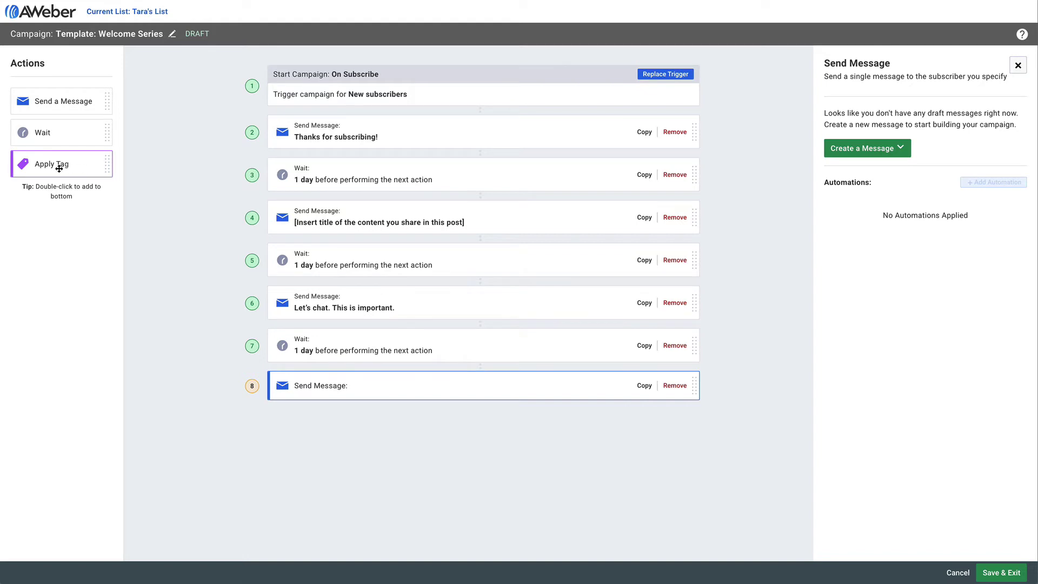
# Append an Apply Tag action to the end of the campaign that adds the tag "welcomed" to subscribers.
pyautogui.moveTo(75, 170); pyautogui.dragTo(380, 419)
pyautogui.click(850, 175)
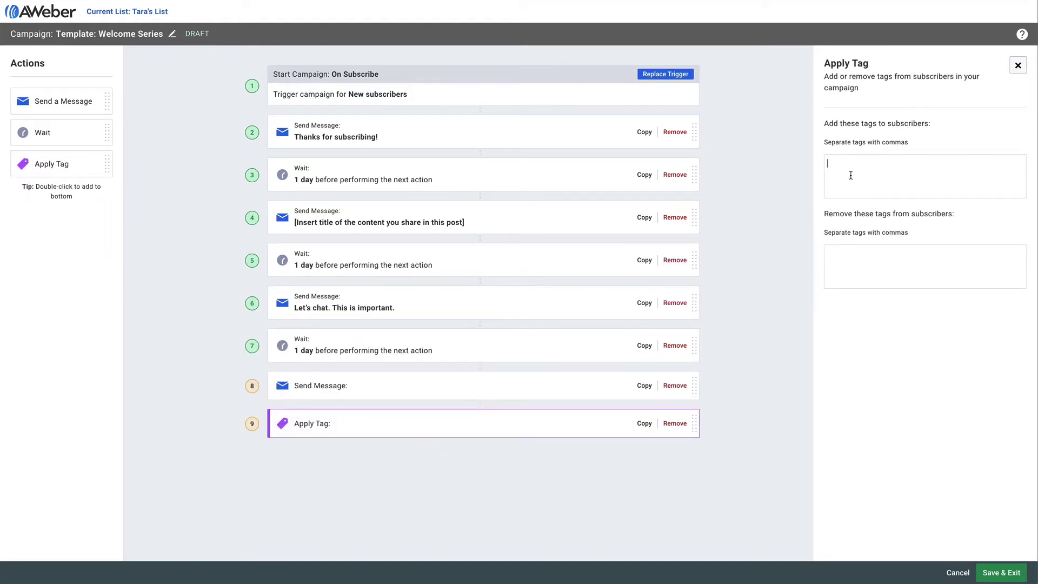
pyautogui.write('welcomed')
pyautogui.press('Return')
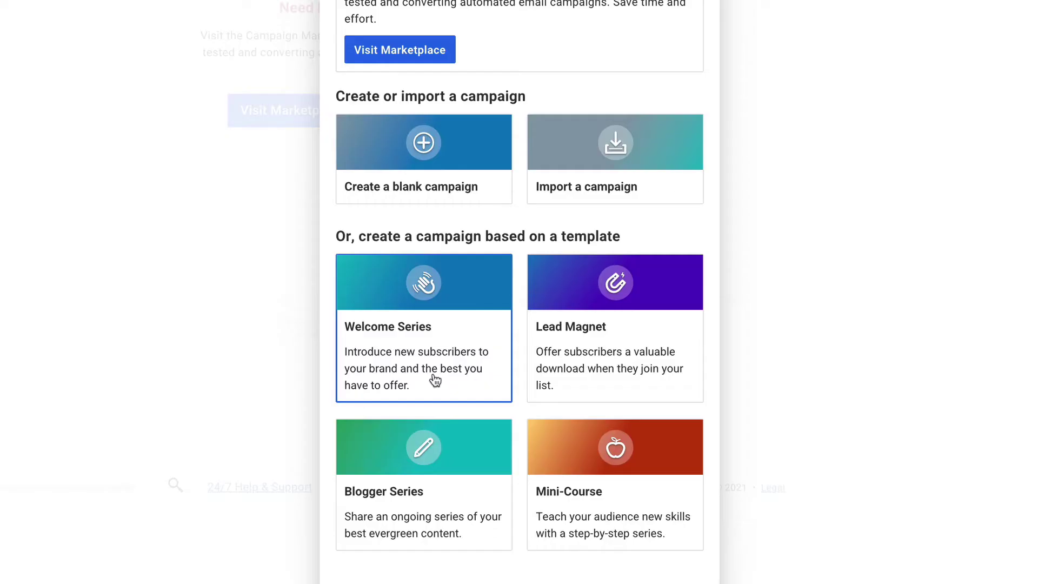
# Create a campaign from the Lead Magnet template and open its "Your freebie is inside" message for editing.
pyautogui.click(655, 355)
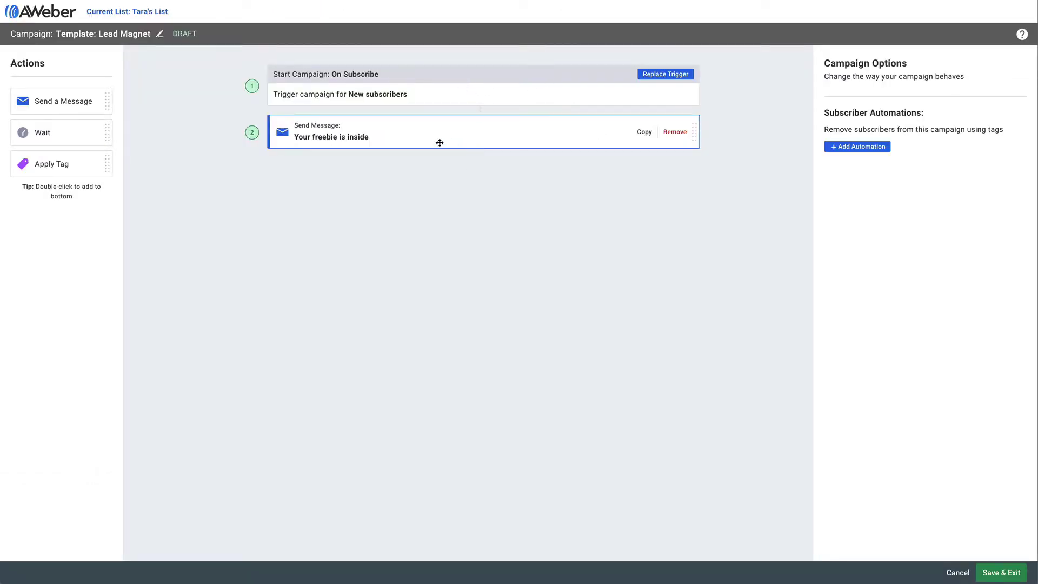
pyautogui.click(478, 136)
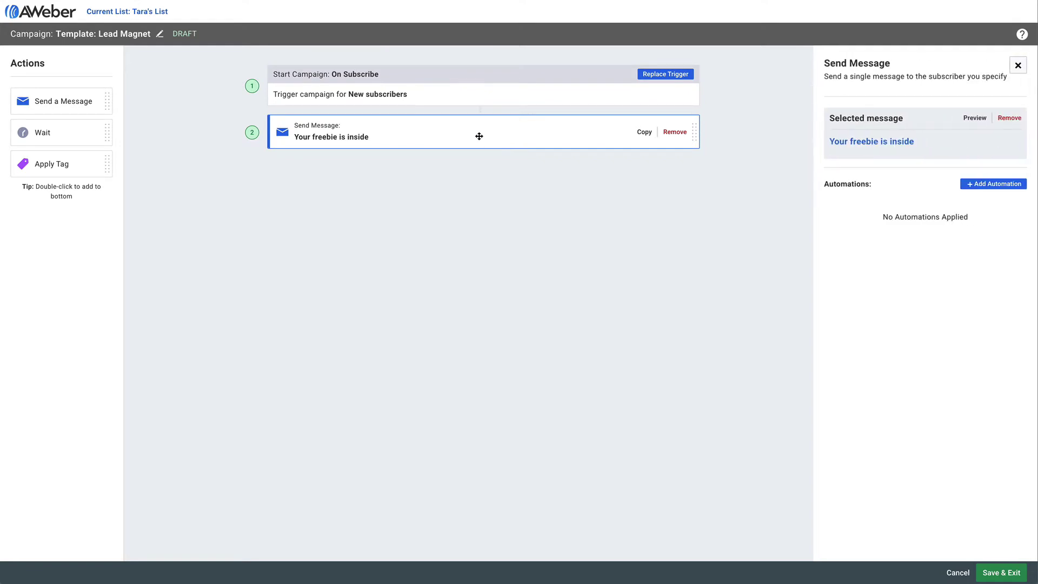
pyautogui.click(829, 147)
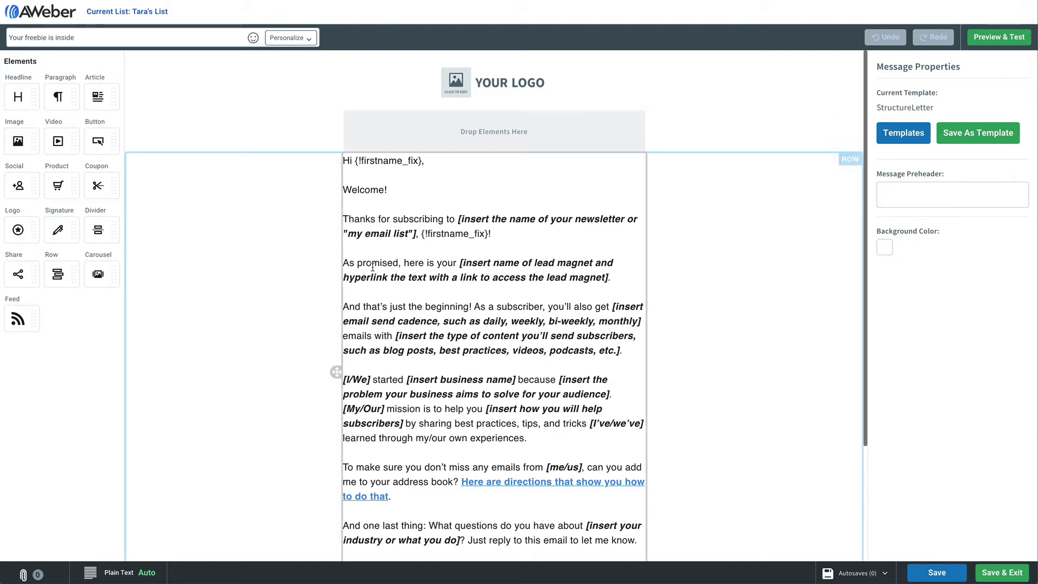
# Examine the link options for the lead magnet name placeholder, cancel them, and open the message's attachment options.
pyautogui.moveTo(460, 262); pyautogui.dragTo(610, 276)
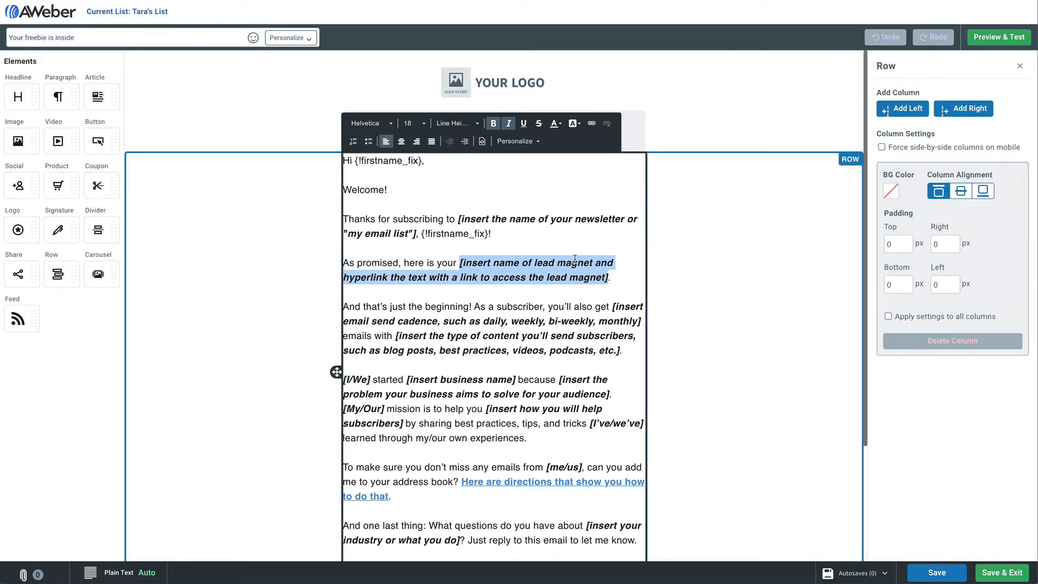
pyautogui.click(591, 123)
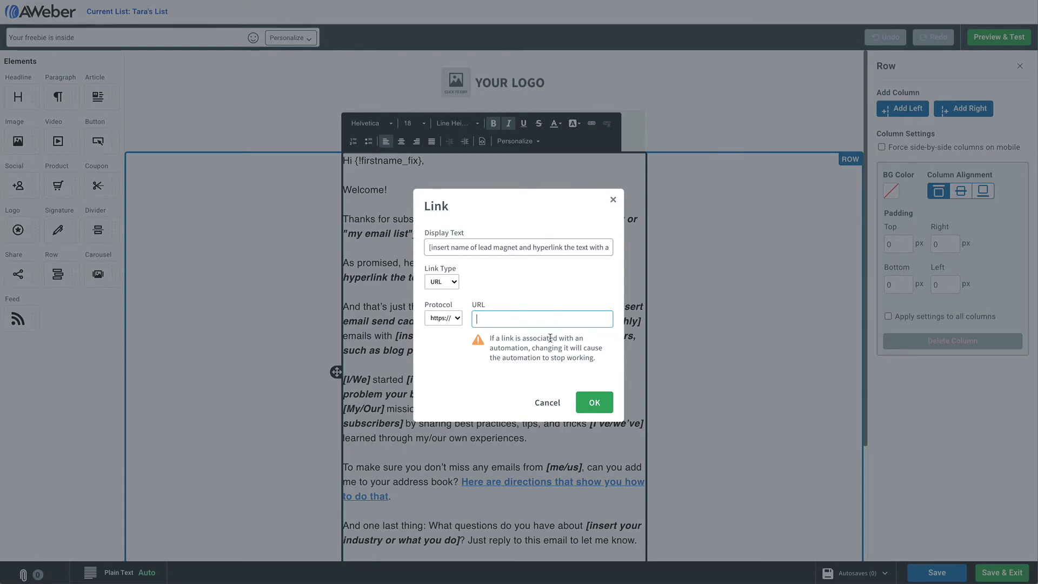
pyautogui.click(548, 402)
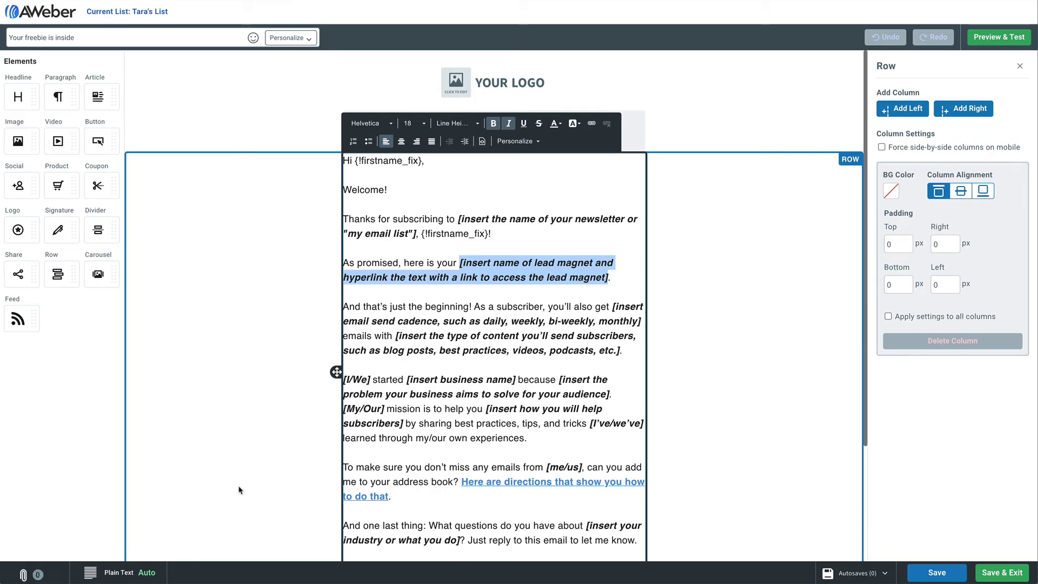
pyautogui.click(30, 574)
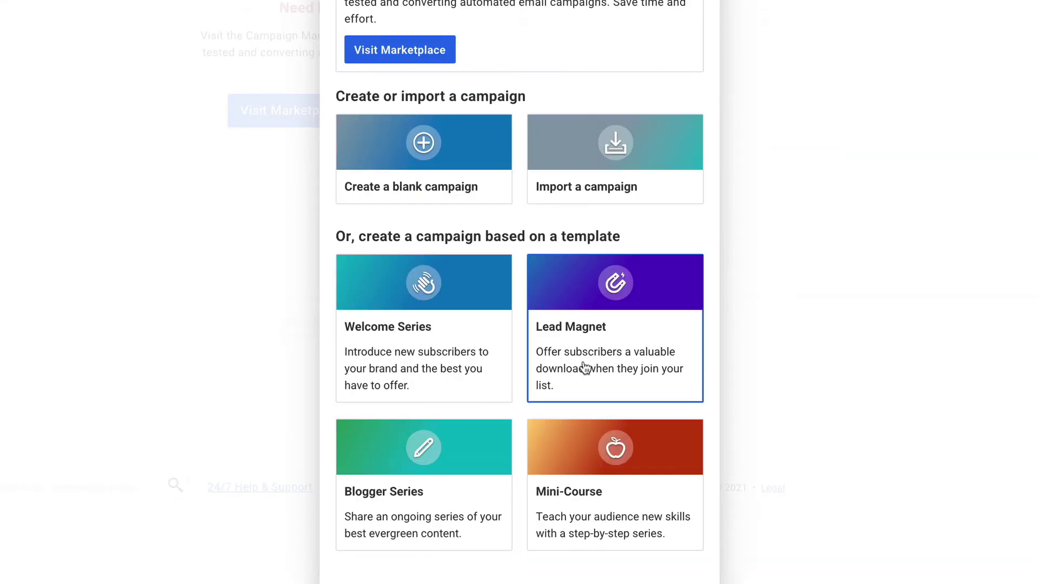
# Create a campaign from the Blogger Series template and open its "My #1 most popular post" message for editing.
pyautogui.click(406, 508)
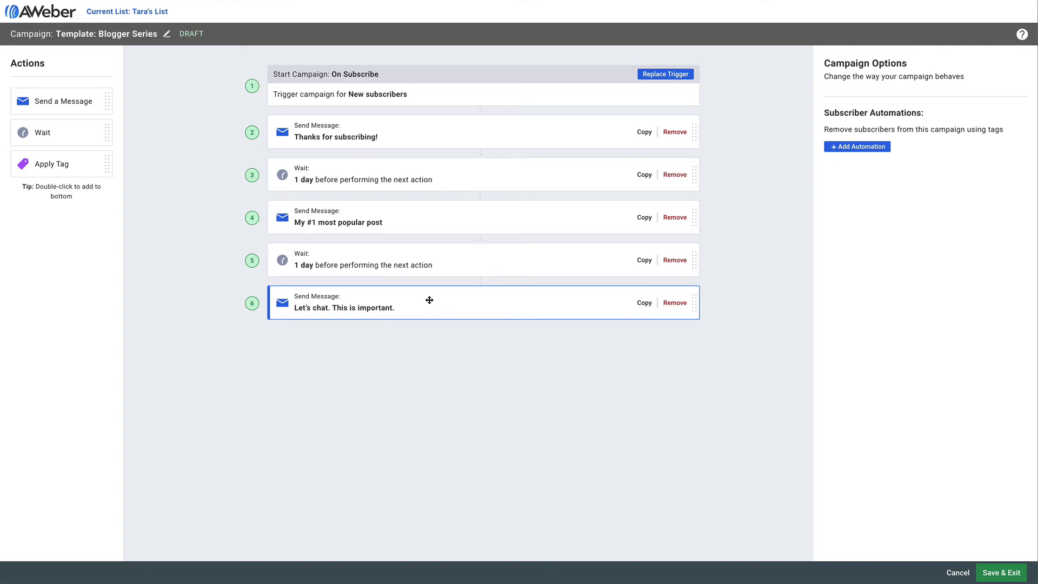
pyautogui.click(436, 218)
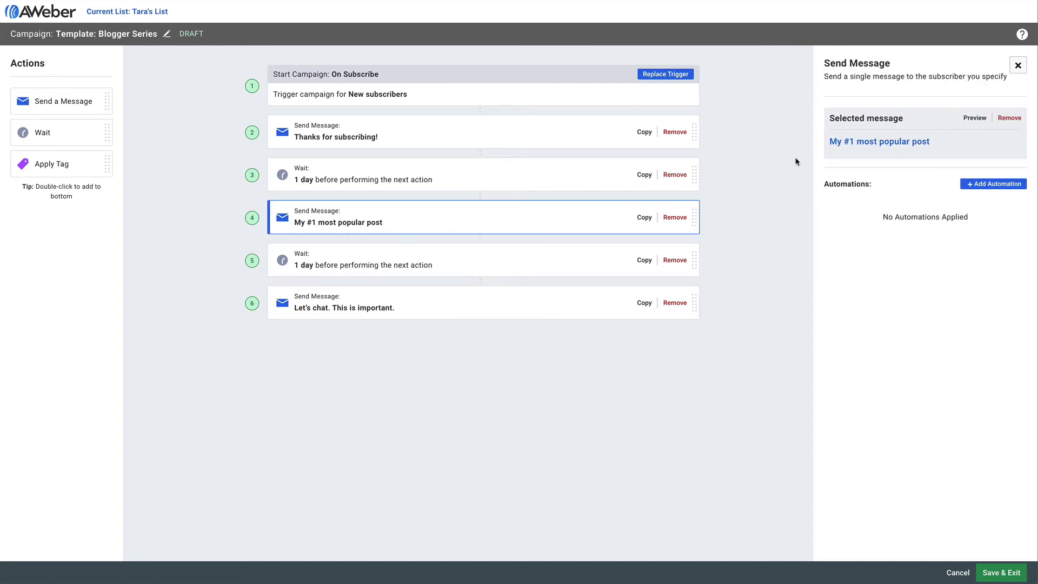
pyautogui.click(837, 142)
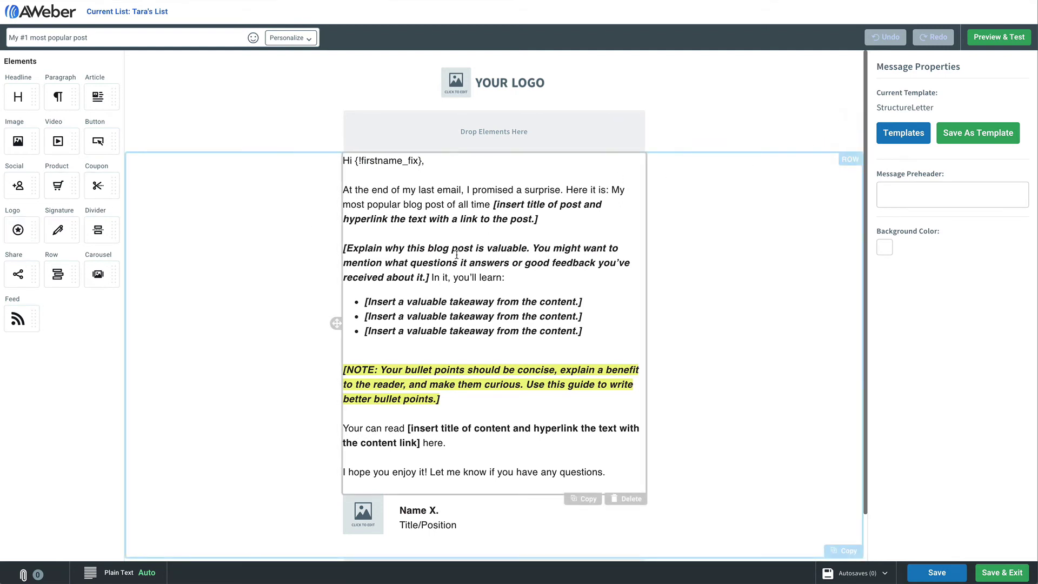
# Insert a Feed element below the message text with the feed URL mayaventful.wordpress.com/feed/, and save and exit the message.
pyautogui.moveTo(18, 321)
pyautogui.mouseDown()
pyautogui.moveTo(256, 309)
pyautogui.moveTo(445, 195)
pyautogui.moveTo(461, 233)
pyautogui.moveTo(466, 444)
pyautogui.mouseUp()
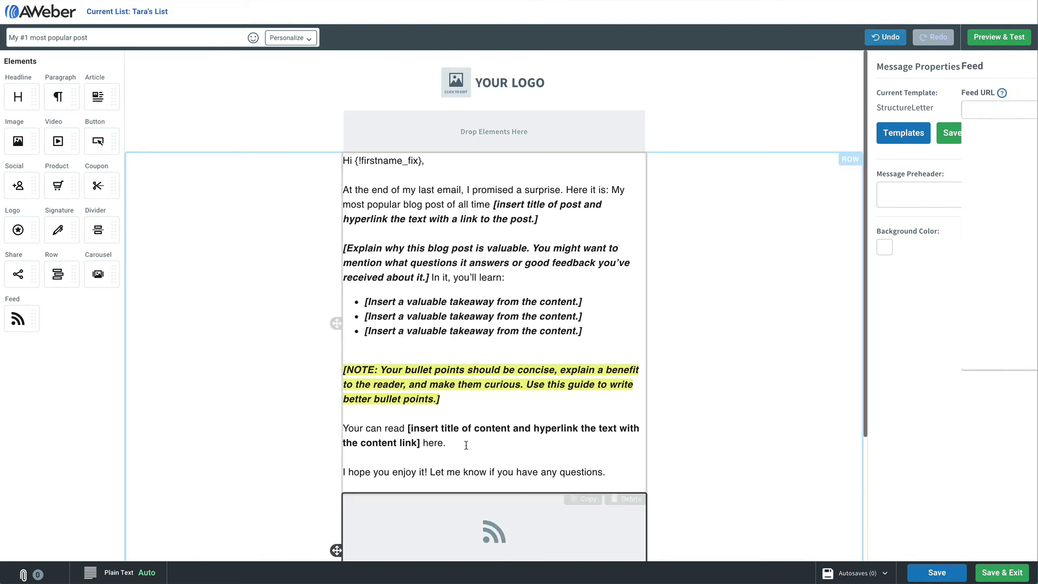
pyautogui.scroll(-3, 536, 390)
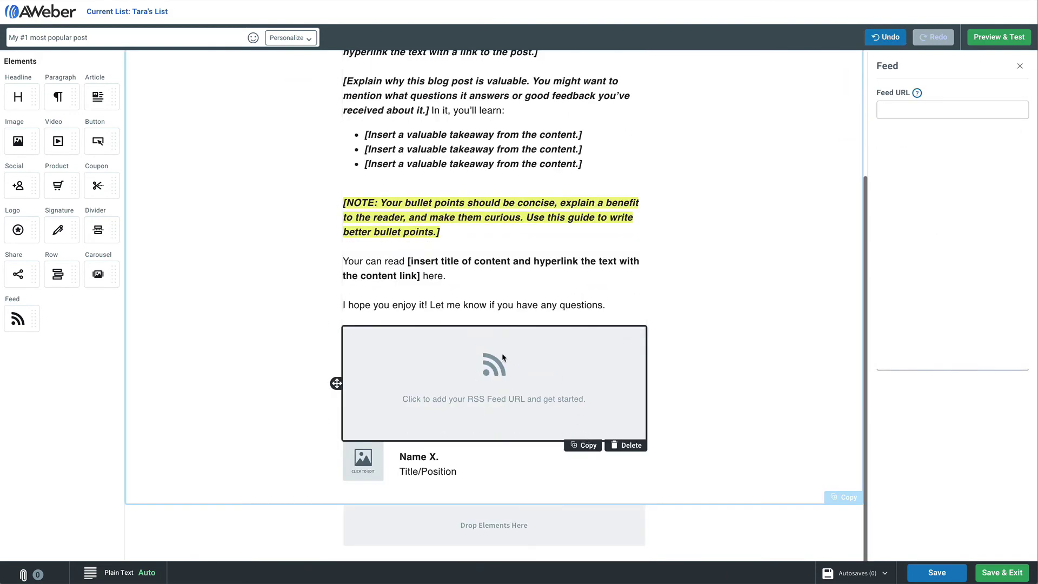
pyautogui.rightClick(921, 109)
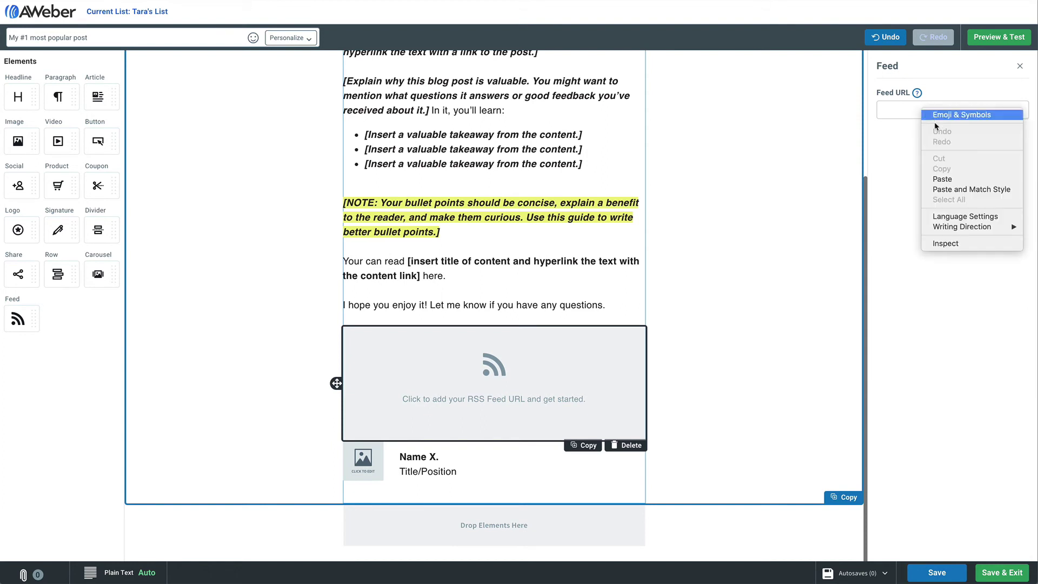
pyautogui.click(954, 180)
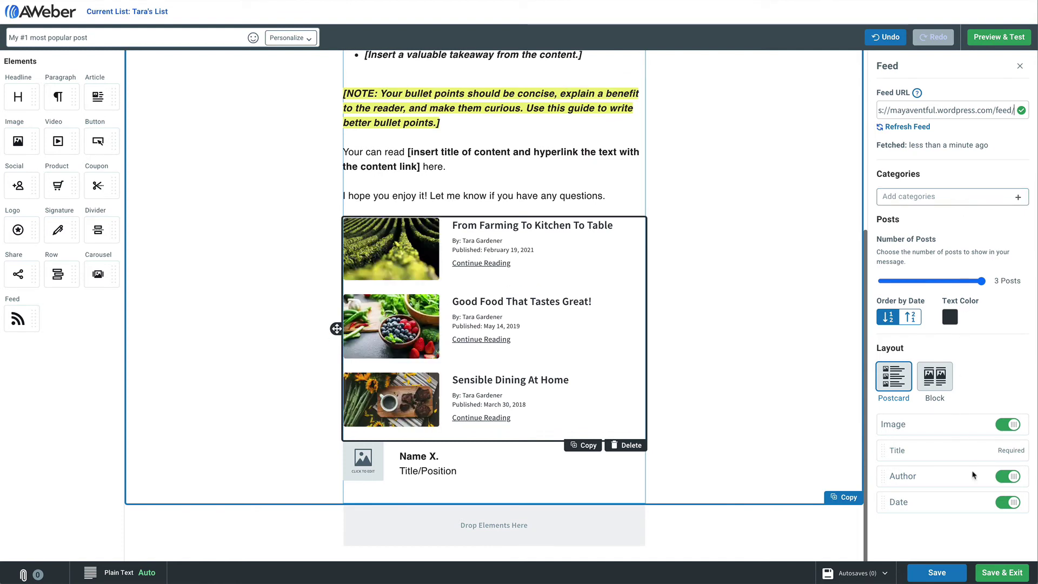
pyautogui.click(985, 570)
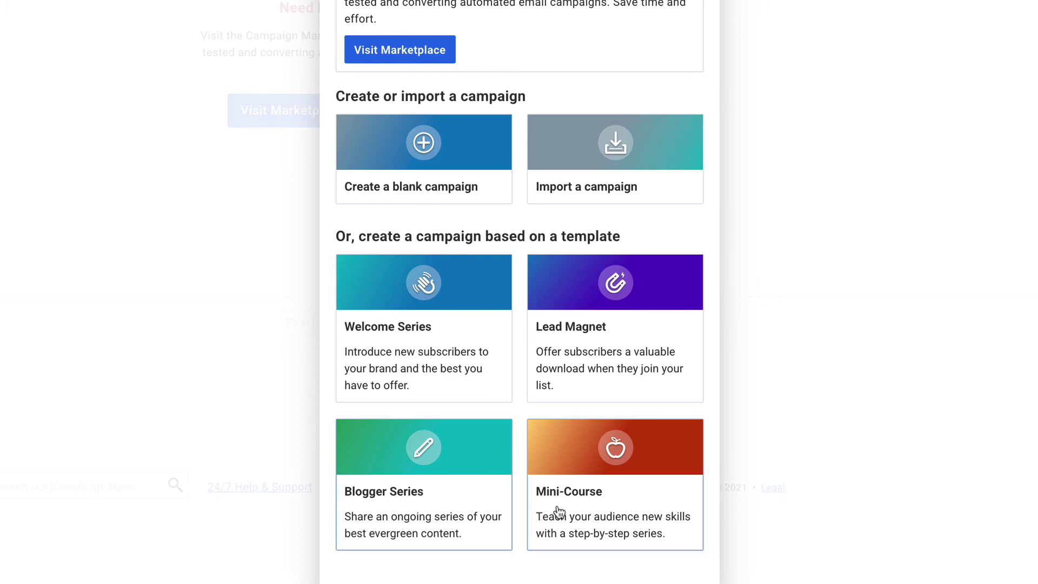
# Create a campaign from the Mini-Course template and replace its trigger with Tag Applied for the tag "welcomed".
pyautogui.click(612, 504)
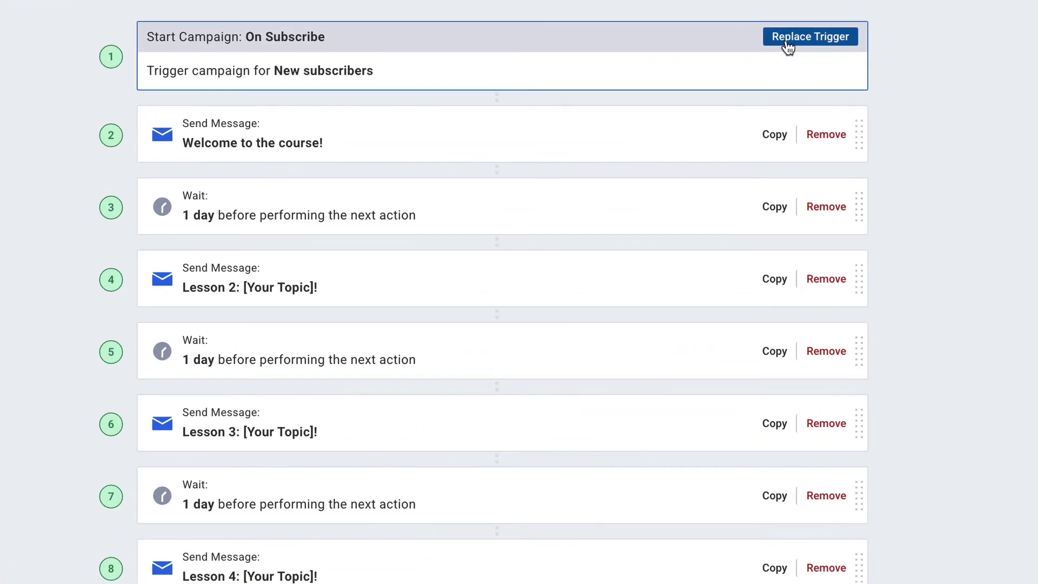
pyautogui.click(757, 45)
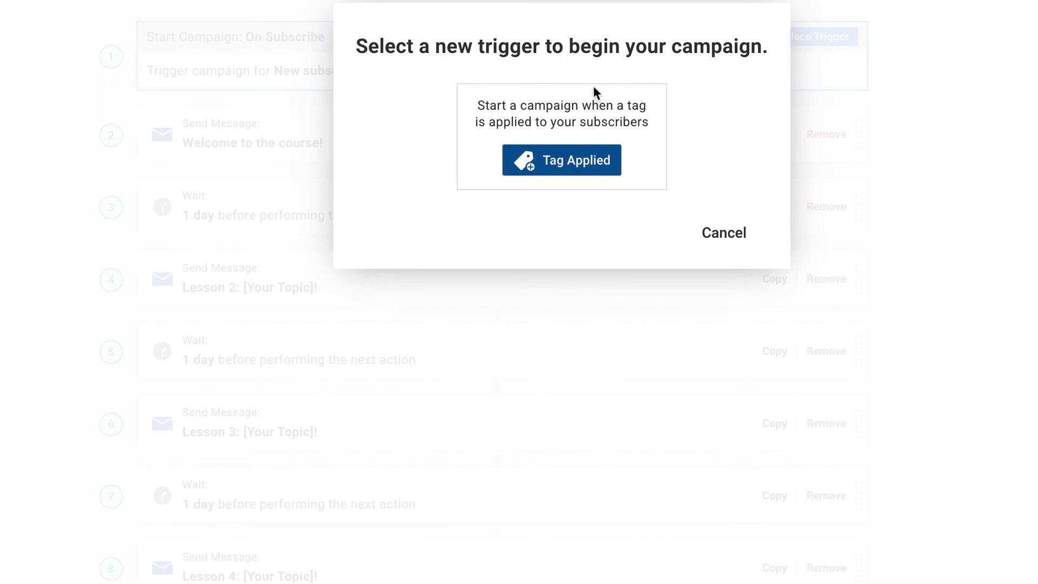
pyautogui.click(560, 169)
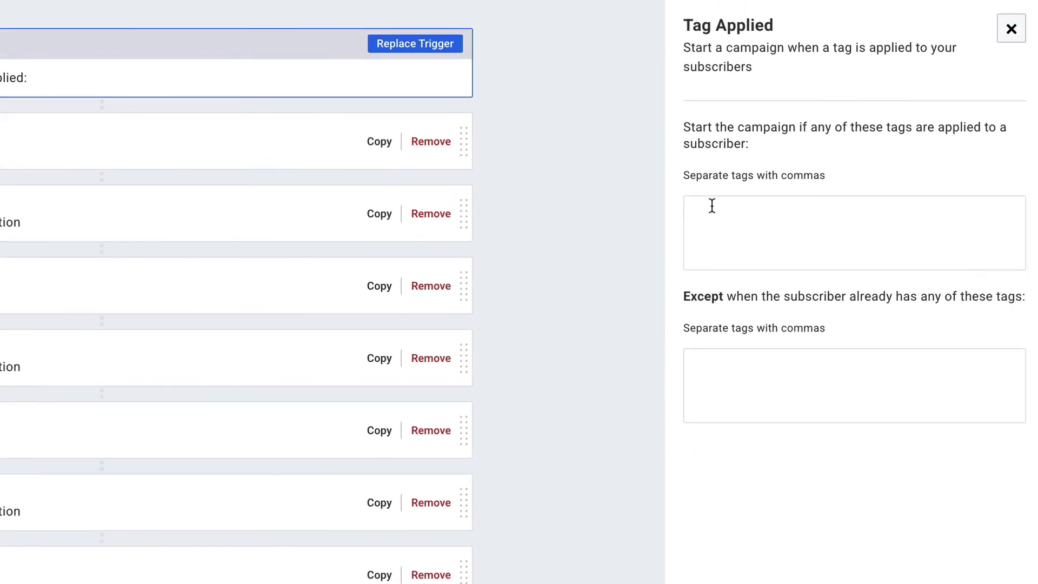
pyautogui.write('welcomed')
pyautogui.press('Return')
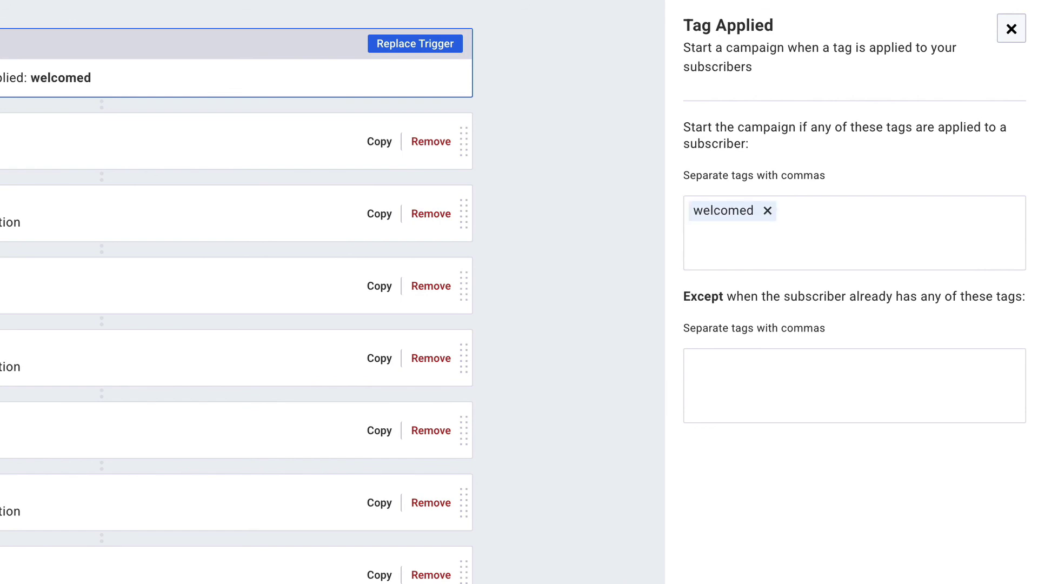